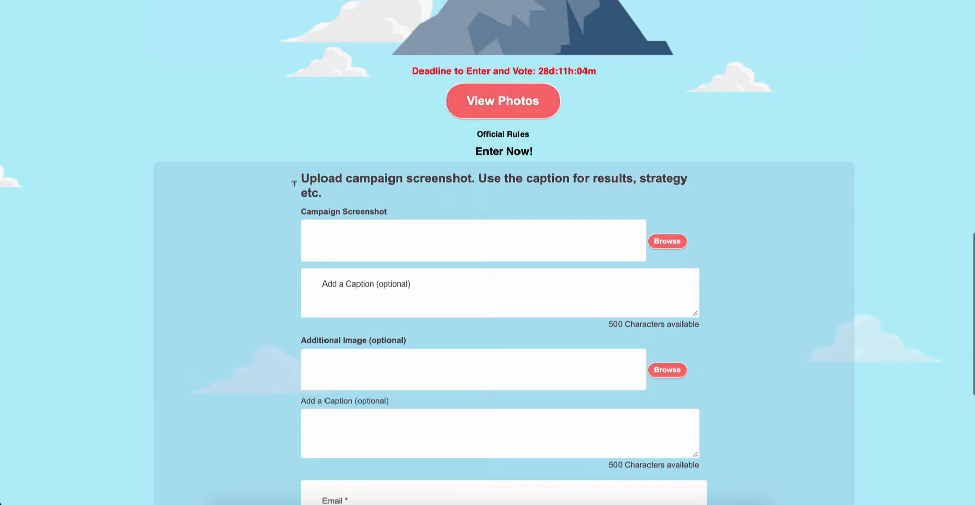
Scroll through the microsite entry form to review its Email, First, Last and username fields.
scroll(207, 334, "down", 5)
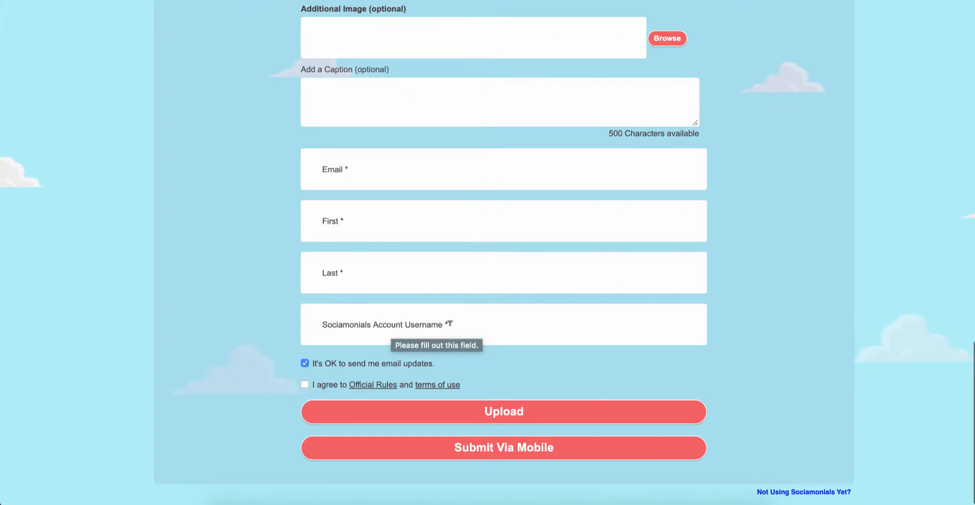
scroll(449, 322, "up", 3)
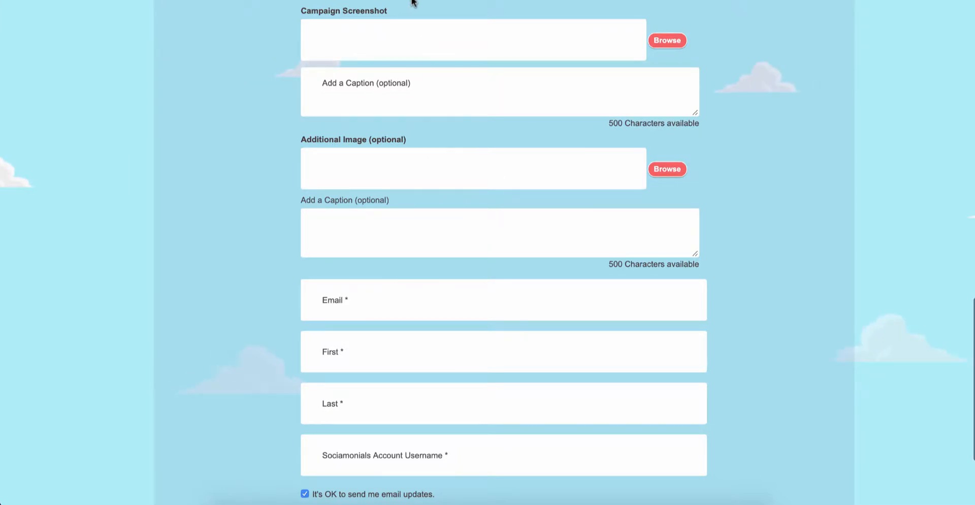
Return to Edit Campaign and open the Settings step down to its Submission Form section.
key("super+m")
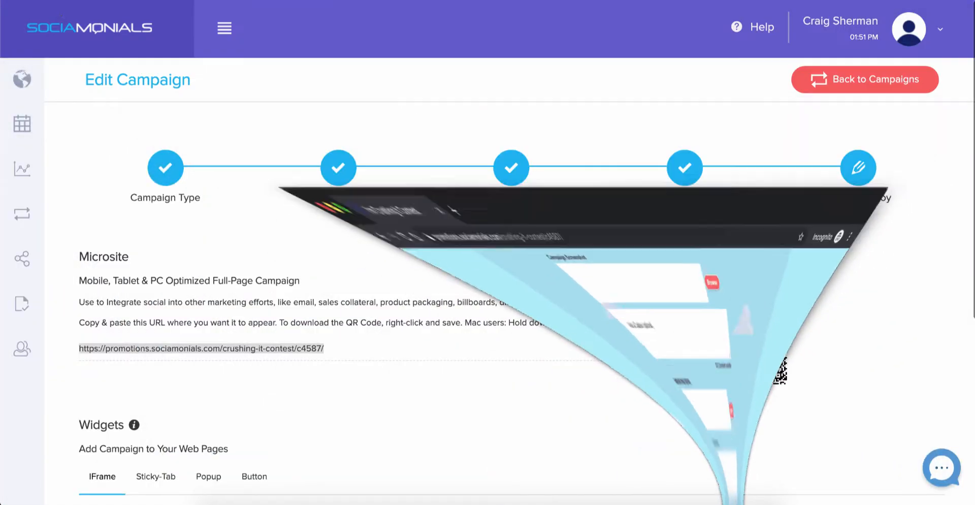
left_click(467, 246)
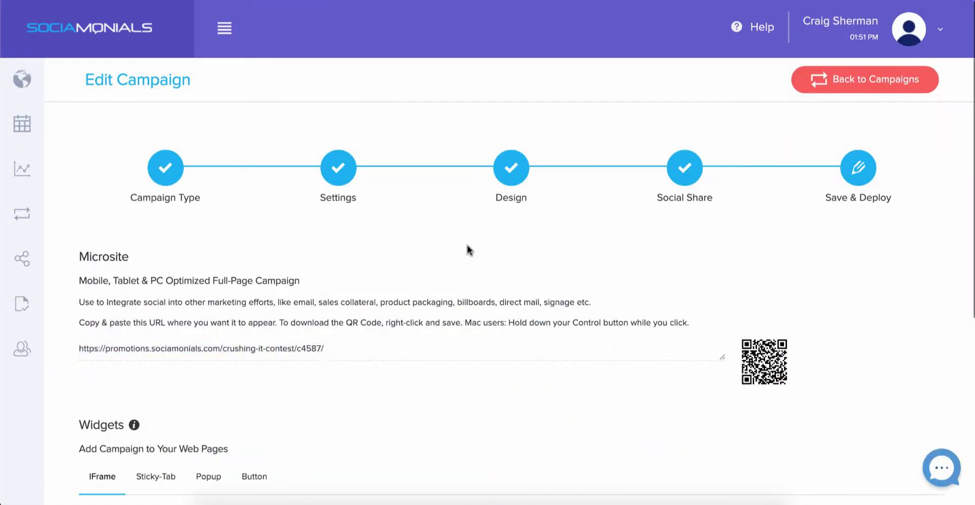
left_click(339, 172)
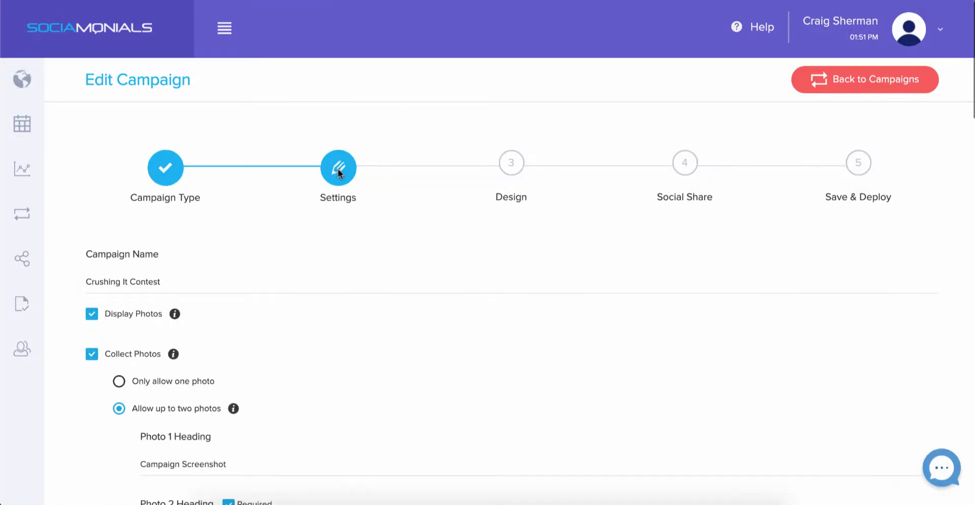
scroll(339, 173, "down", 7)
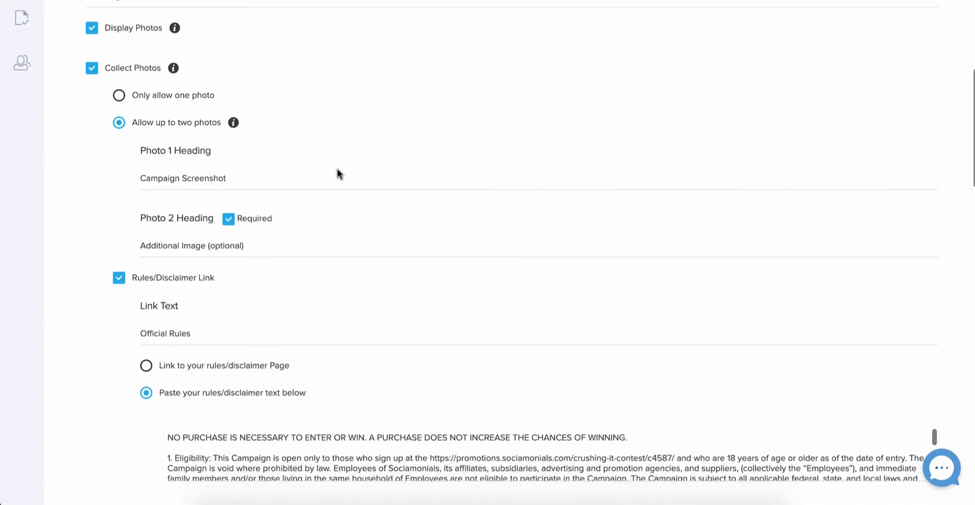
scroll(337, 168, "down", 2)
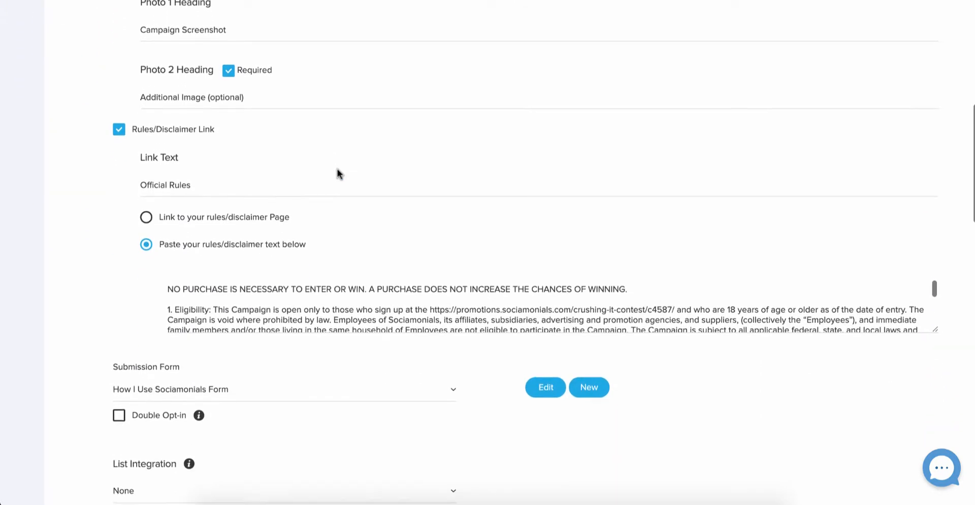
scroll(338, 166, "down", 3)
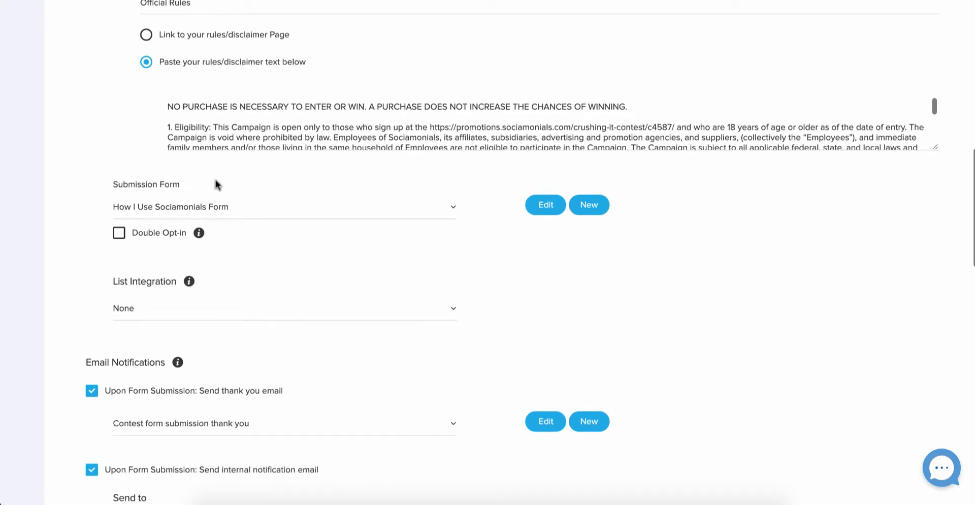
Open the submission form editor and start a TextEdit note with the Email field name.
left_click(549, 207)
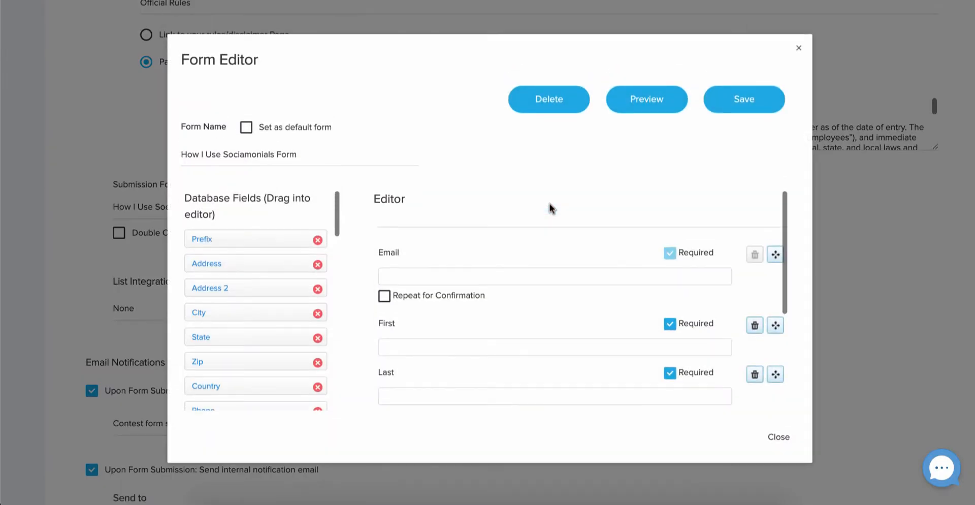
scroll(446, 265, "down", 2)
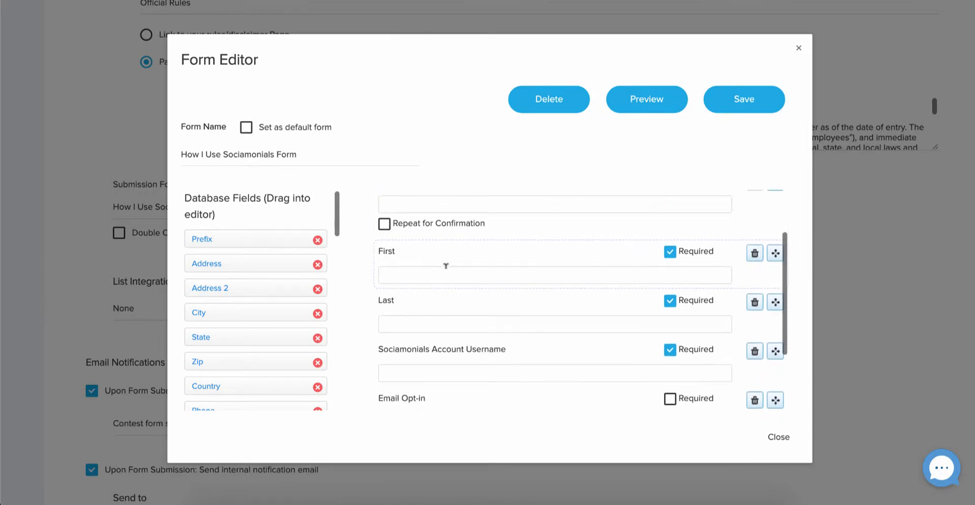
scroll(445, 265, "up", 1)
left_click(401, 220)
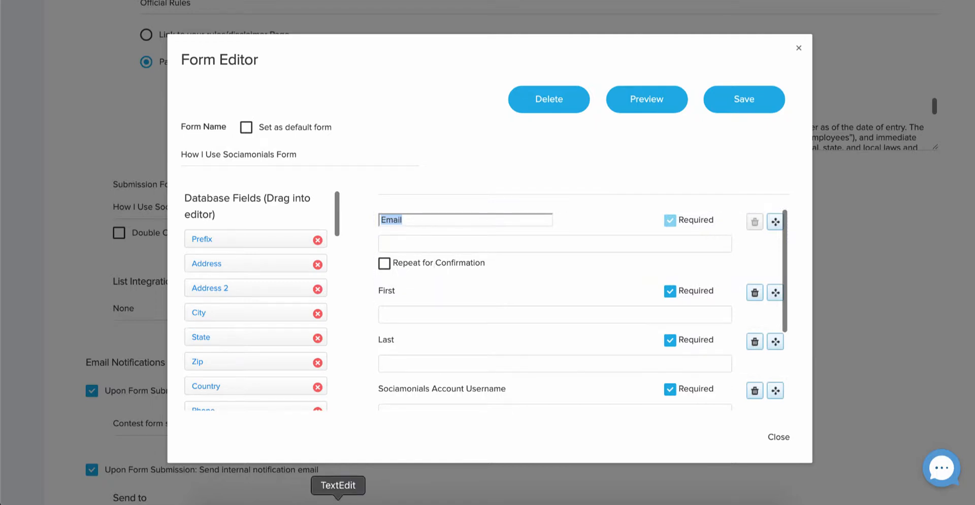
left_click(338, 502)
type("Email")
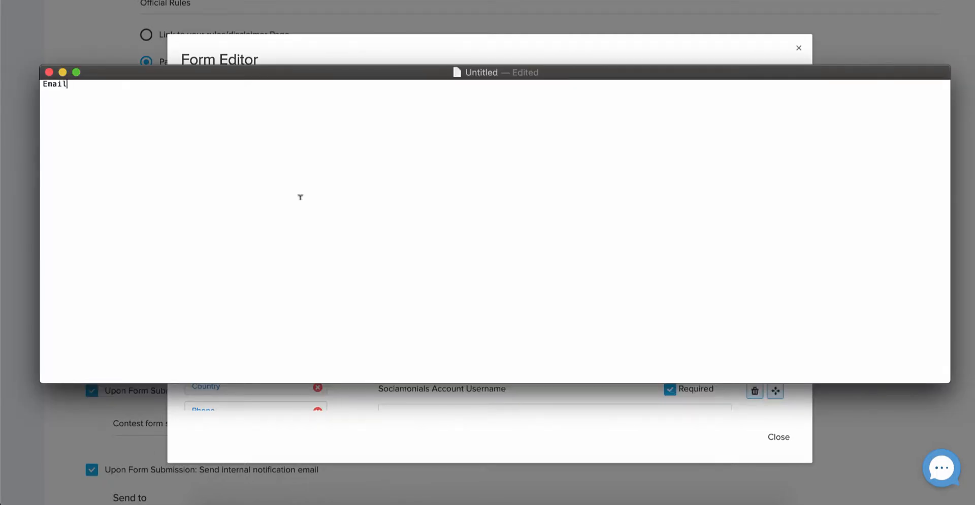
left_click(403, 398)
Add the First and Last field names to the TextEdit notes.
double_click(393, 288)
key("super+c")
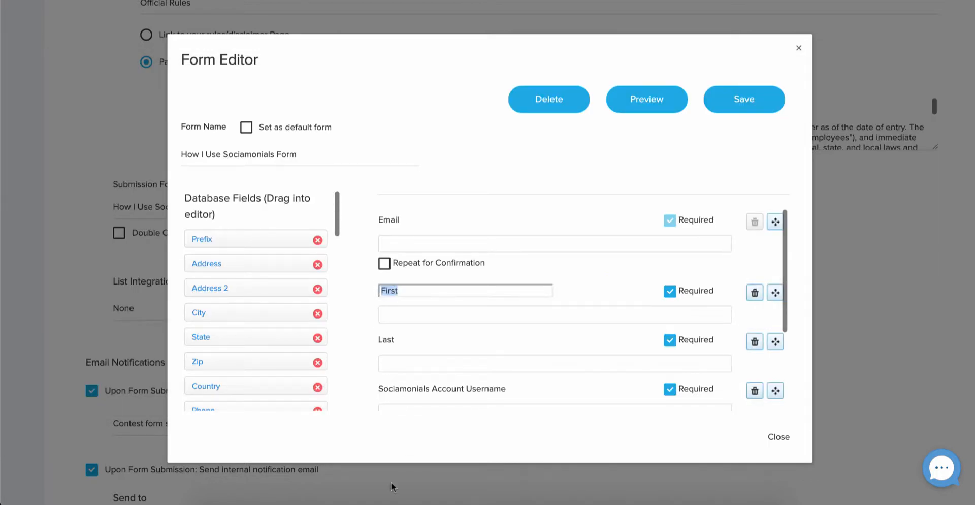
left_click(338, 502)
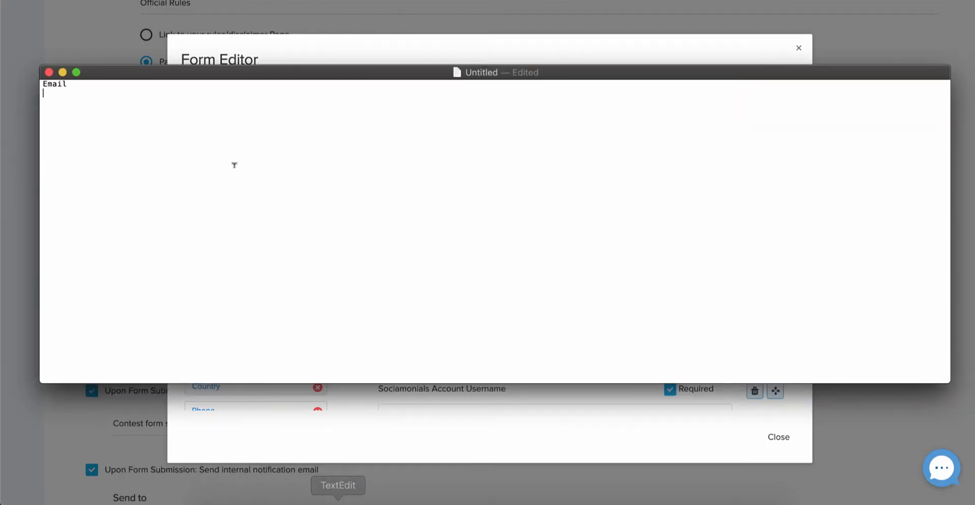
key("super+v")
key("Return")
type("Last")
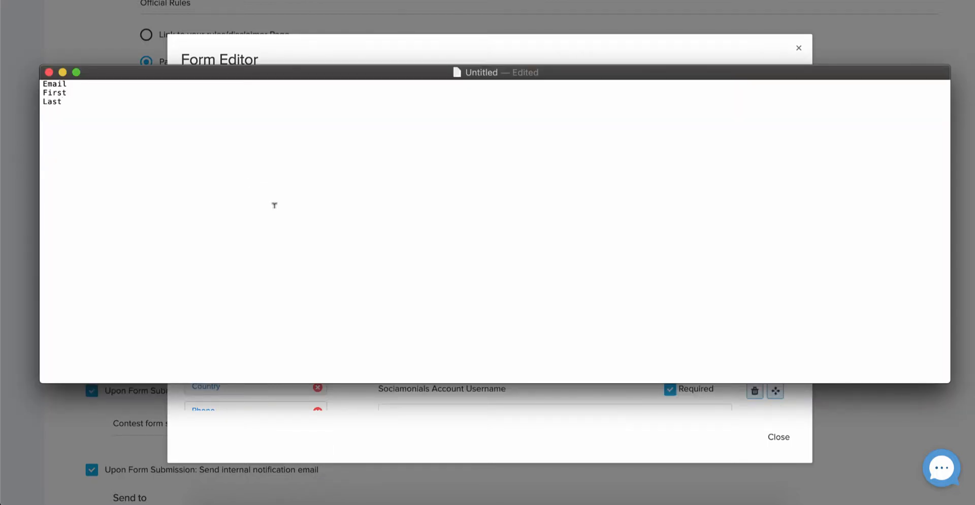
Add the Sociamonials Account Username field name to the notes and close the Form Editor.
left_click(389, 398)
left_click(407, 388)
key("super+c")
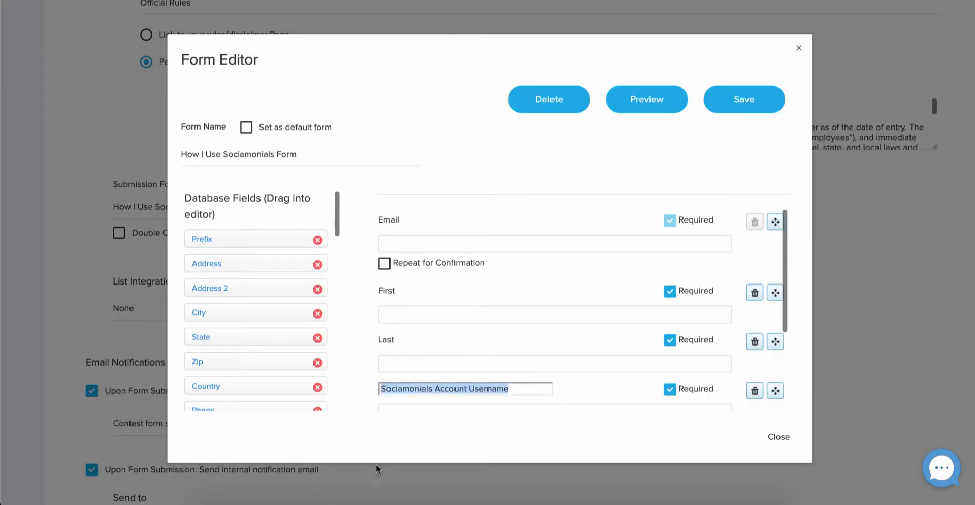
left_click(338, 500)
key("super+v")
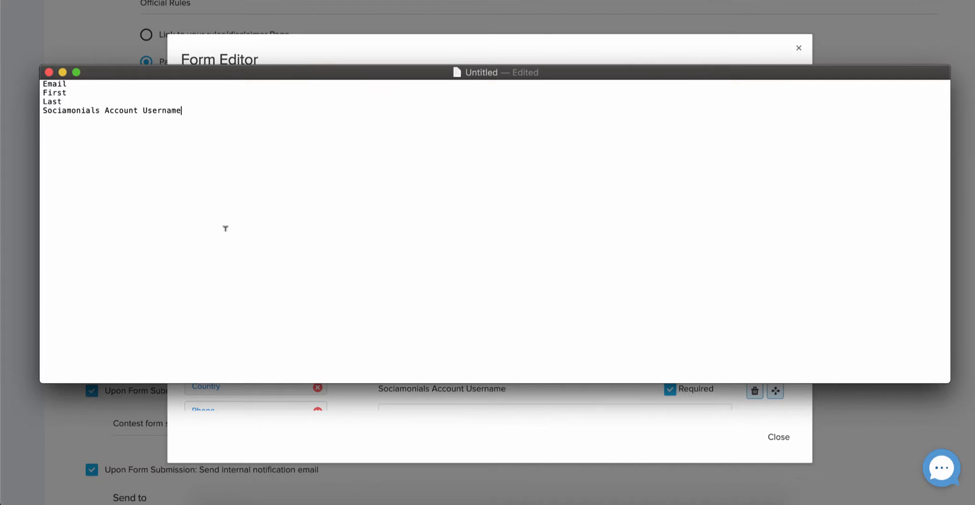
key("Return")
left_click(353, 428)
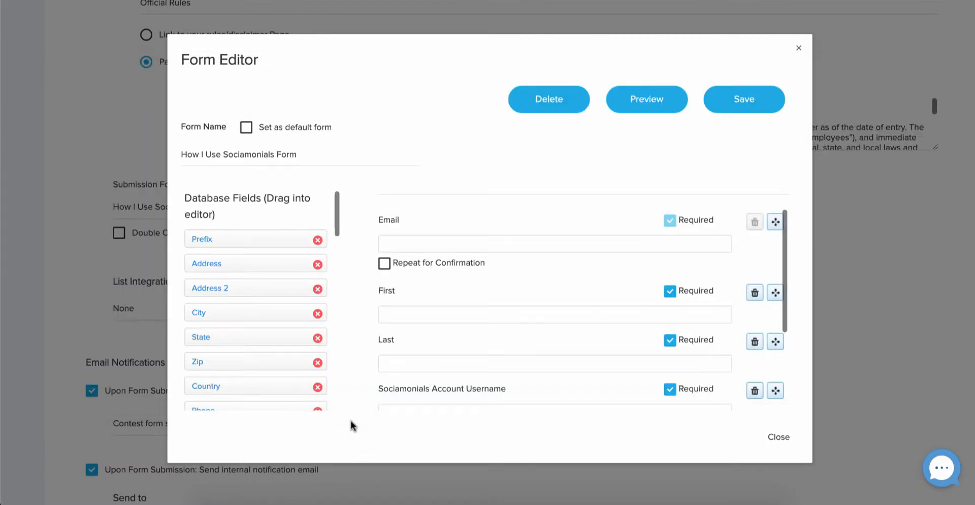
left_click(778, 437)
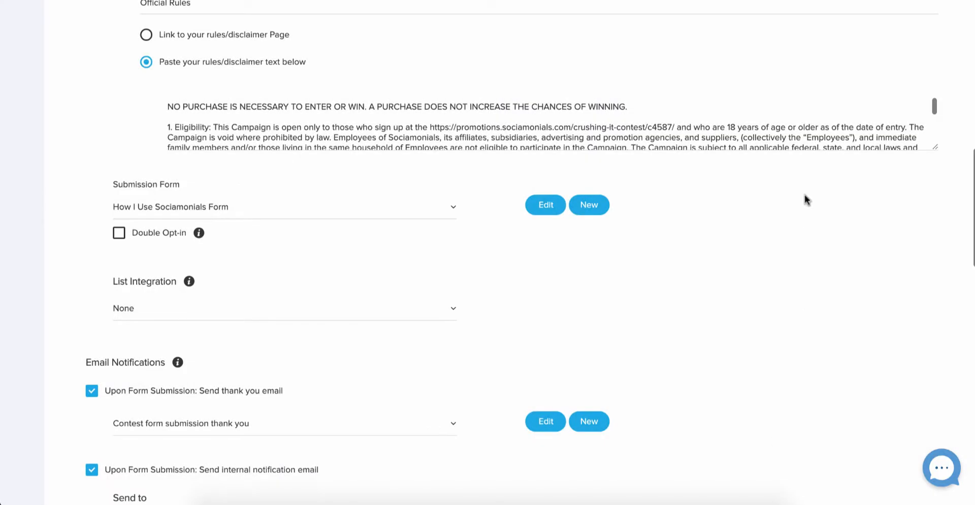
Paste the campaign's microsite URL from the deploy step into the notes, followed by '?'.
scroll(804, 196, "up", 20)
left_click(859, 170)
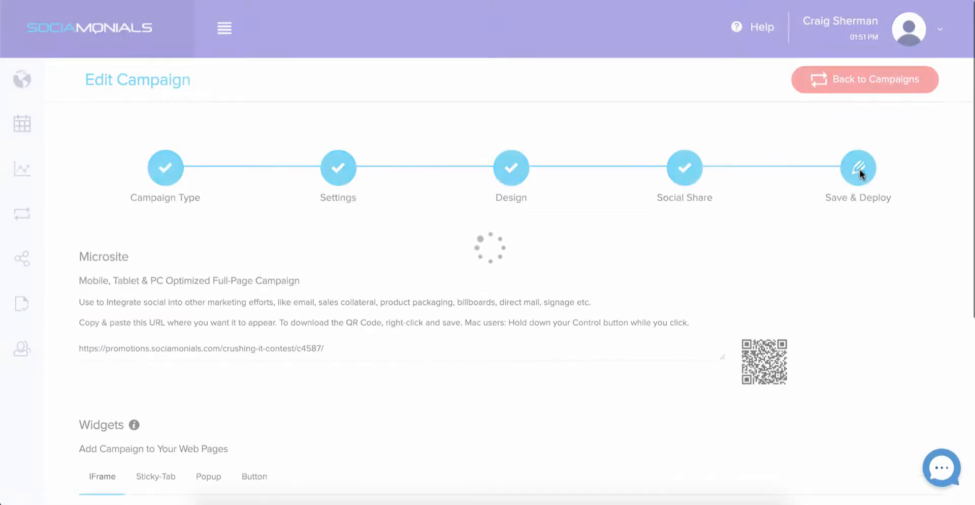
left_click(376, 338)
key("super+c")
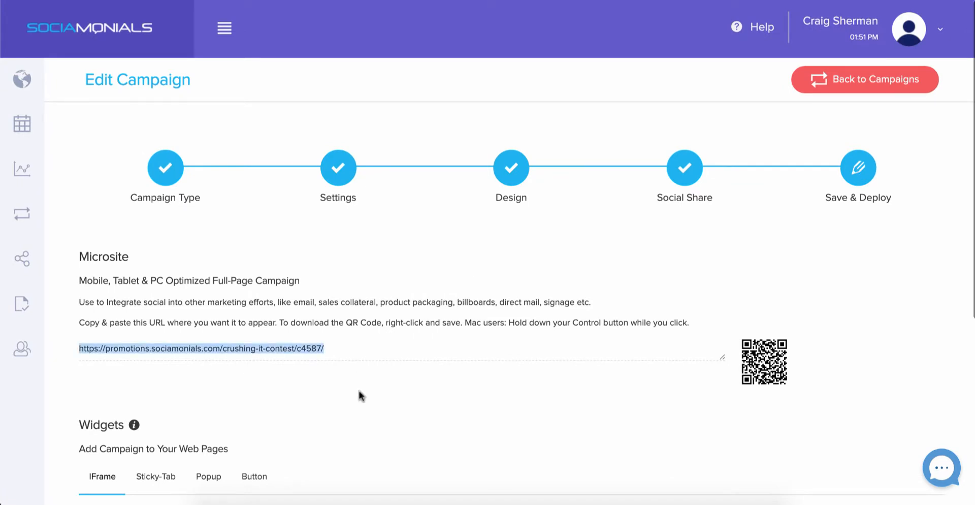
left_click(338, 496)
key("super+v")
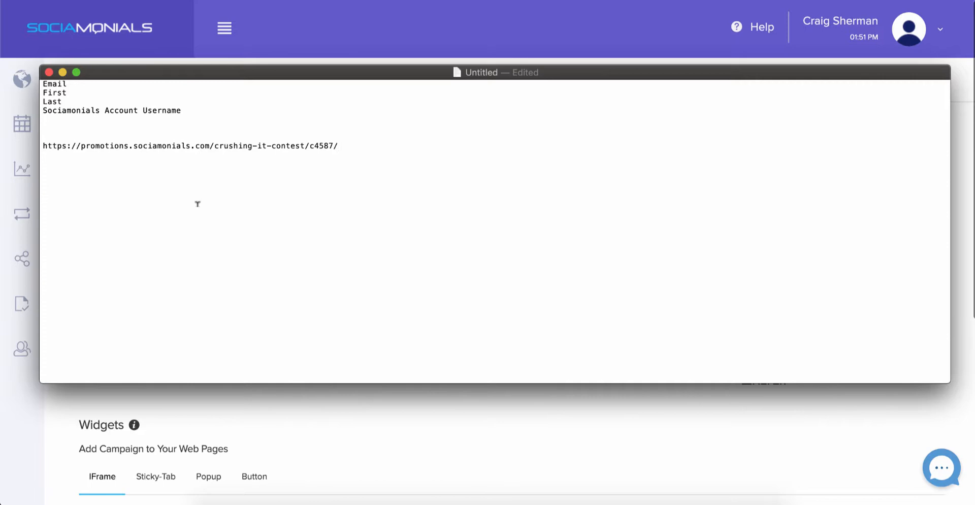
type("?")
left_click_drag(67, 84, 43, 80)
key("super+c")
left_click(352, 144)
Append 'Email=' with a test e-mail address and '&' to the URL.
key("super+v")
type("=")
type("{")
type("email")
type("}")
key("BackSpace")
key("BackSpace")
key("BackSpace")
key("BackSpace")
key("BackSpace")
key("BackSpace")
key("BackSpace")
type("test@test.com")
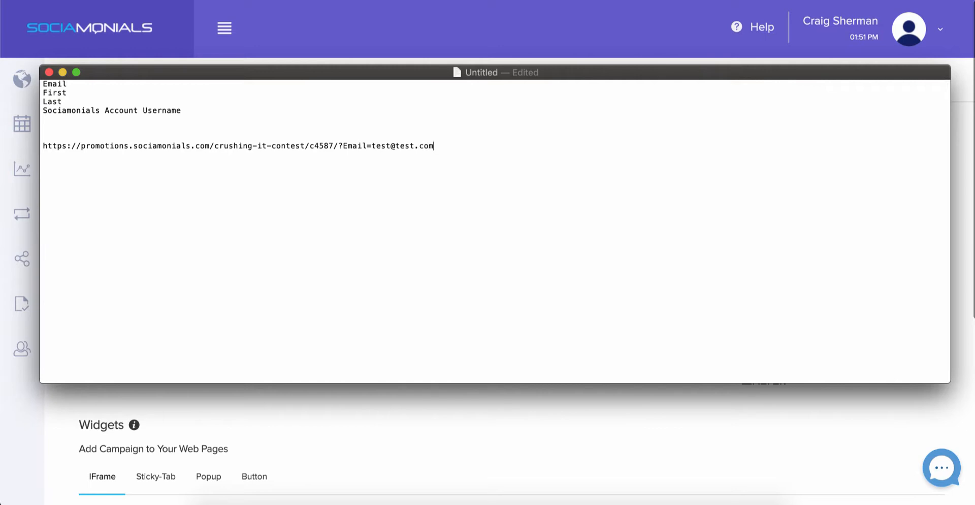
type("&")
left_click_drag(68, 92, 41, 90)
key("super+c")
Append First= and Last= parameters with a sample first and last name to the URL.
left_click(444, 140)
key("super+v")
type("=")
left_click_drag(62, 101, 42, 101)
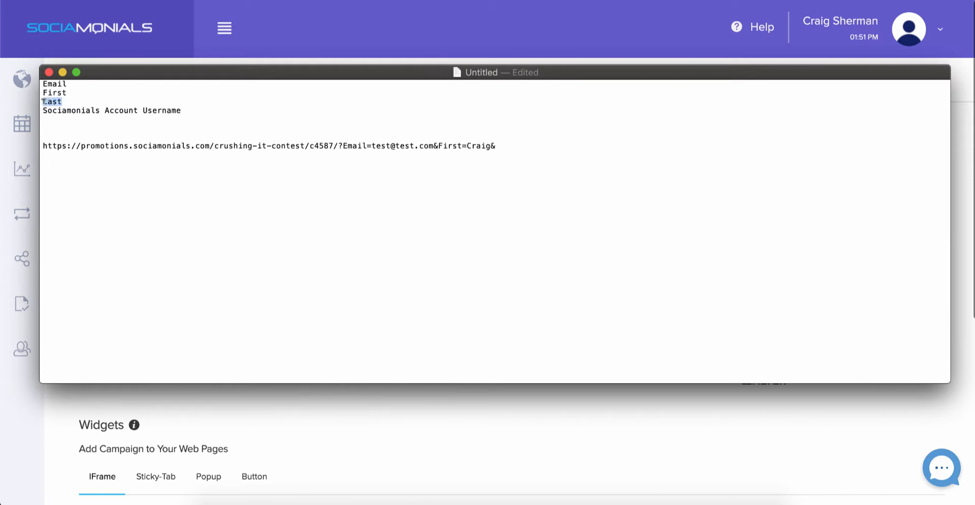
key("super+c")
left_click(511, 146)
key("super+v")
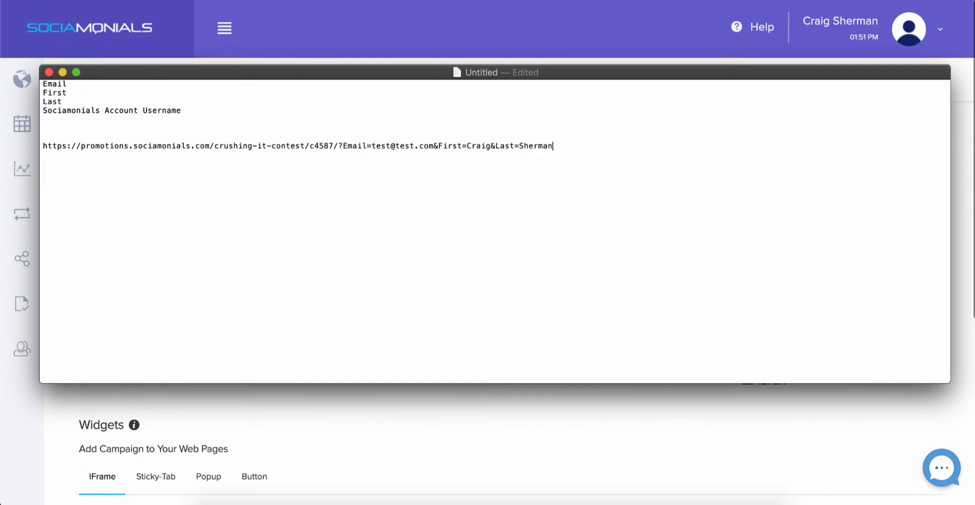
type("&")
Append the Sociamonials Account Username parameter with a test username value.
left_click_drag(181, 109, 41, 106)
key("super+c")
left_click(616, 146)
key("super+v")
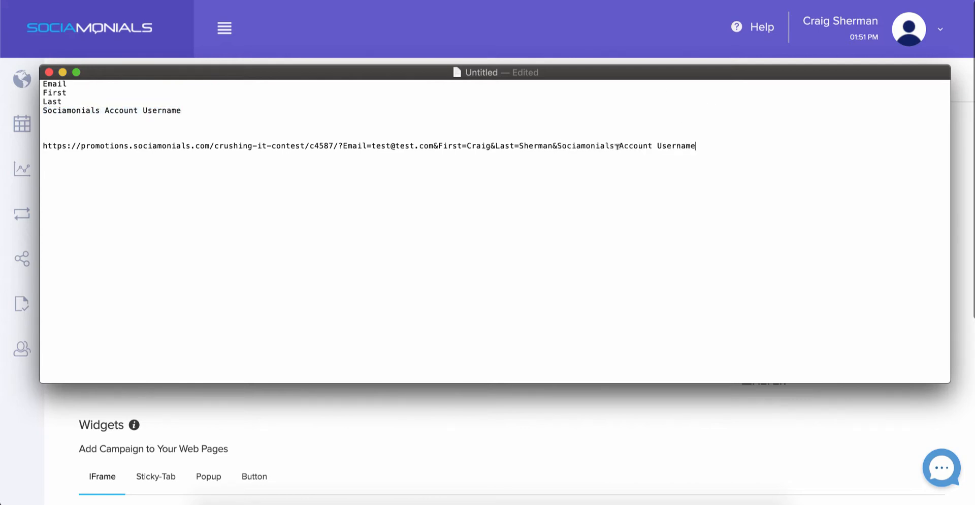
type("=testaccount")
Copy the finished URL and open a new Chrome incognito window.
key("super+a")
left_click(854, 143)
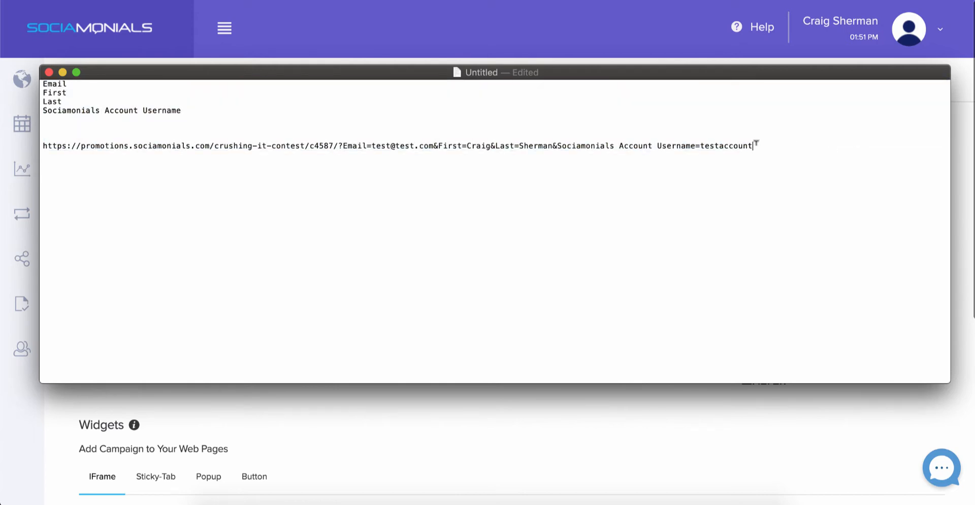
triple_click(724, 146)
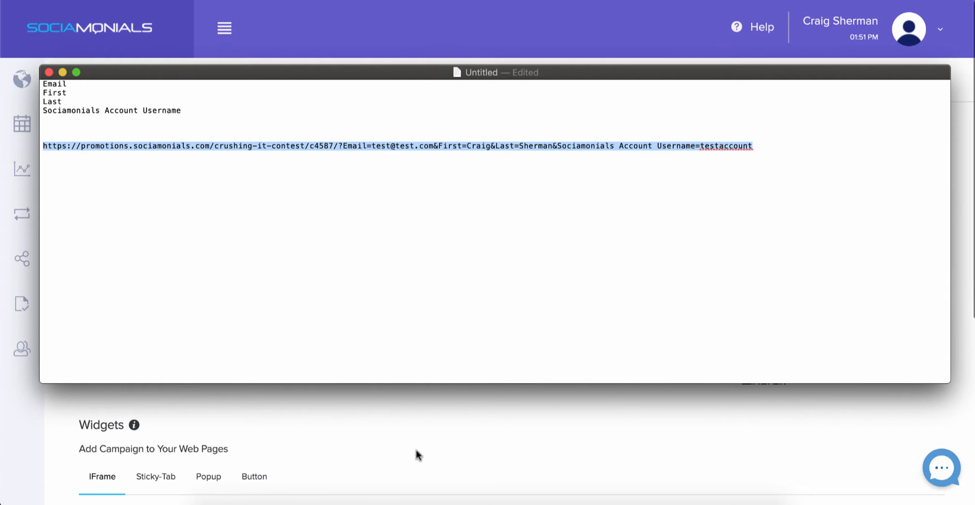
left_click(456, 428)
key("super+shift+n")
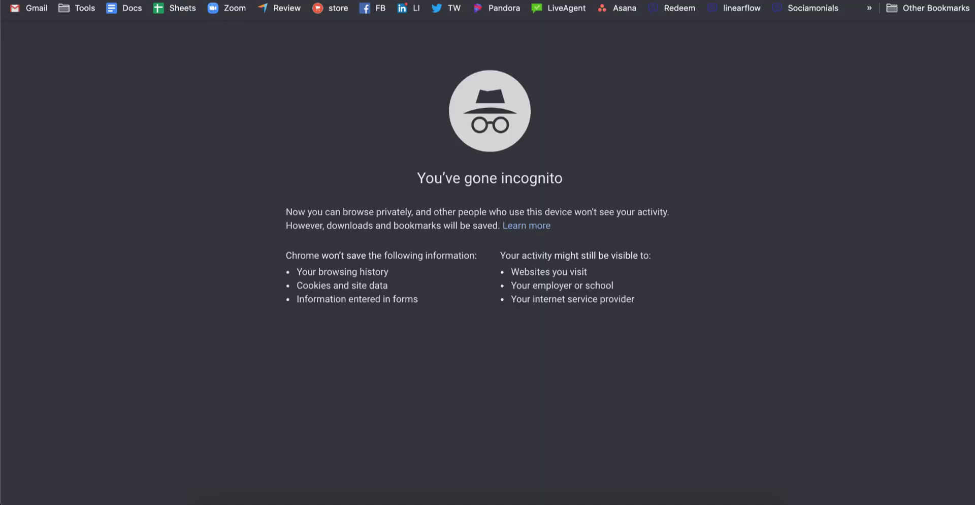
Load the prefilled contest URL in incognito and reveal the entry form with its values filled in.
key("super+v")
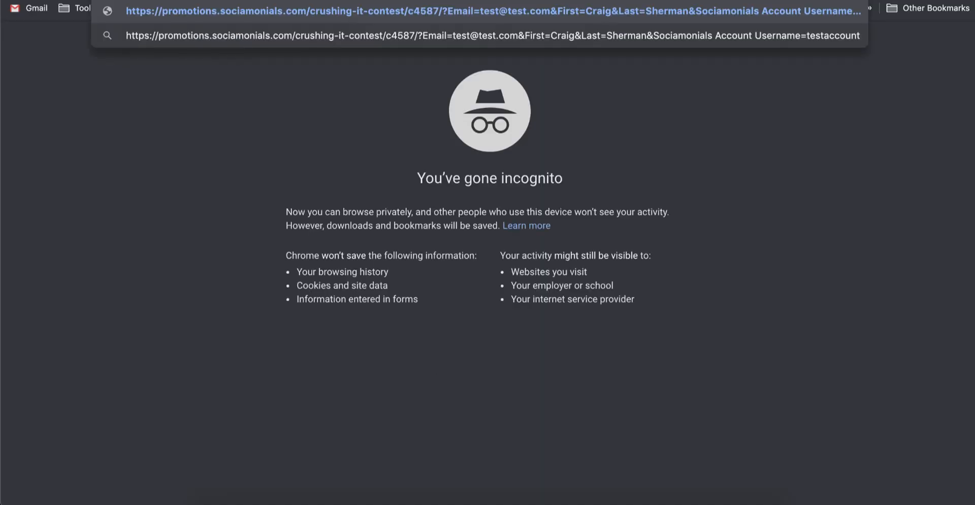
key("Return")
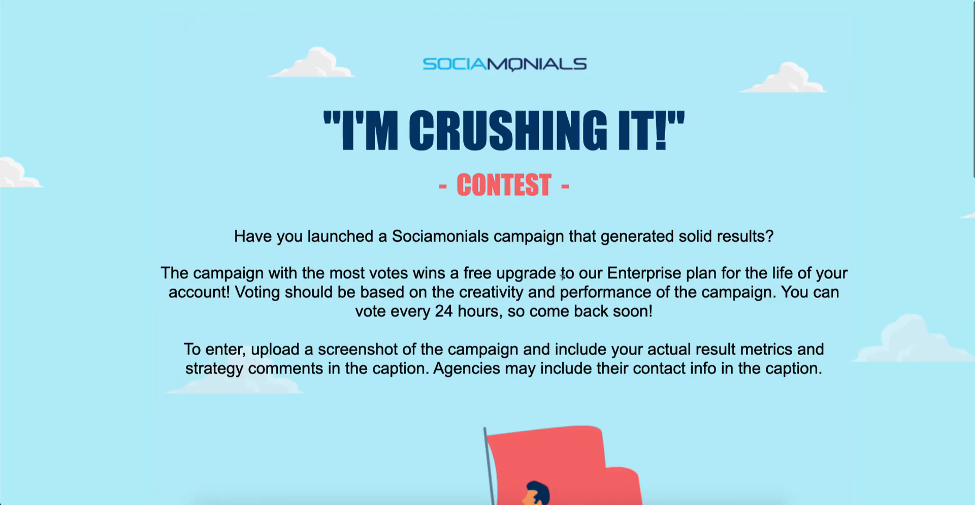
scroll(589, 277, "down", 9)
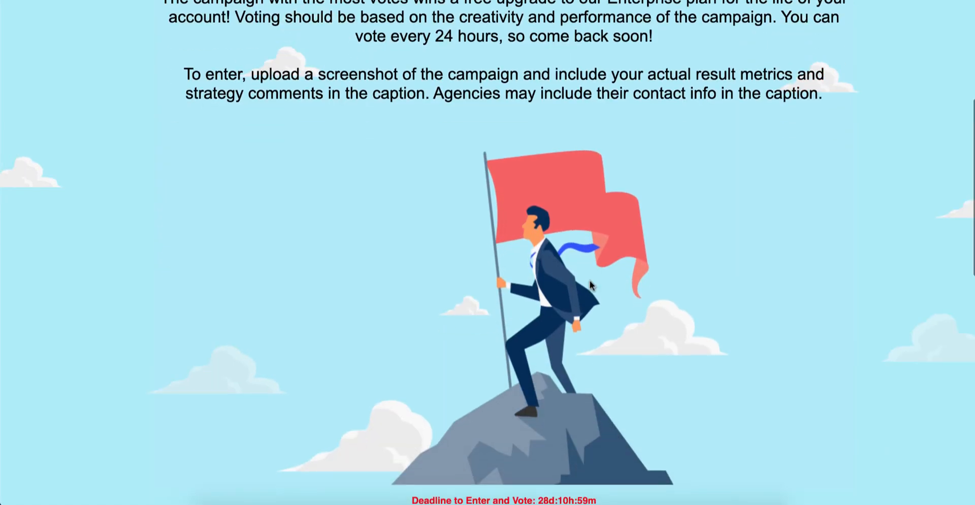
scroll(589, 279, "down", 3)
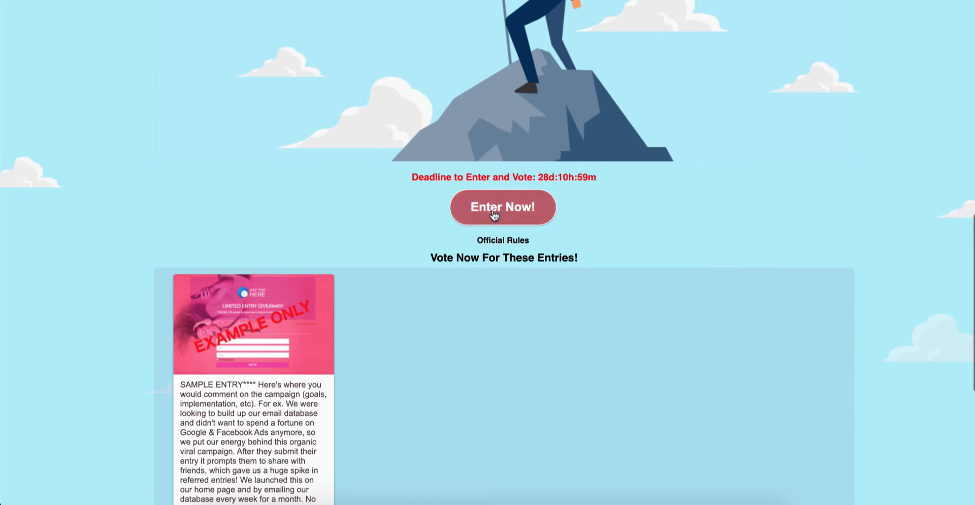
left_click(494, 216)
scroll(494, 215, "down", 5)
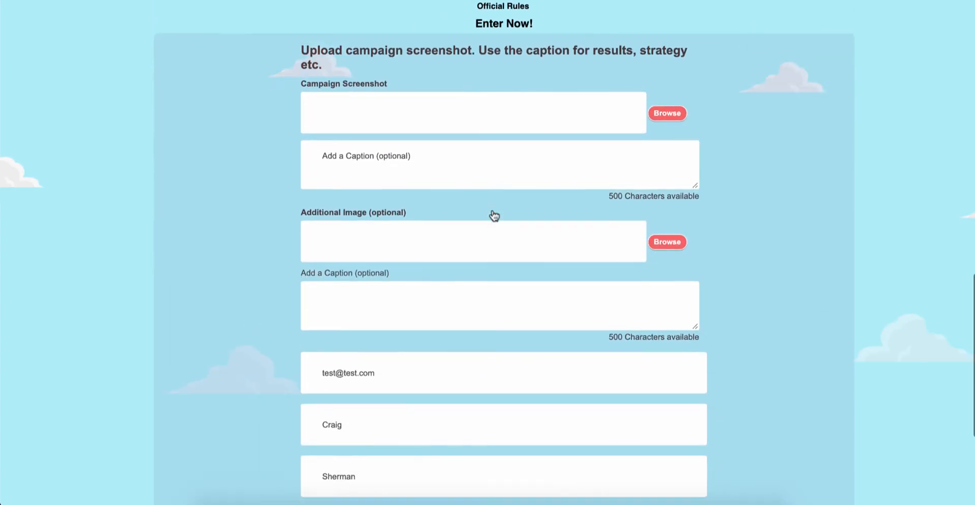
scroll(491, 209, "down", 3)
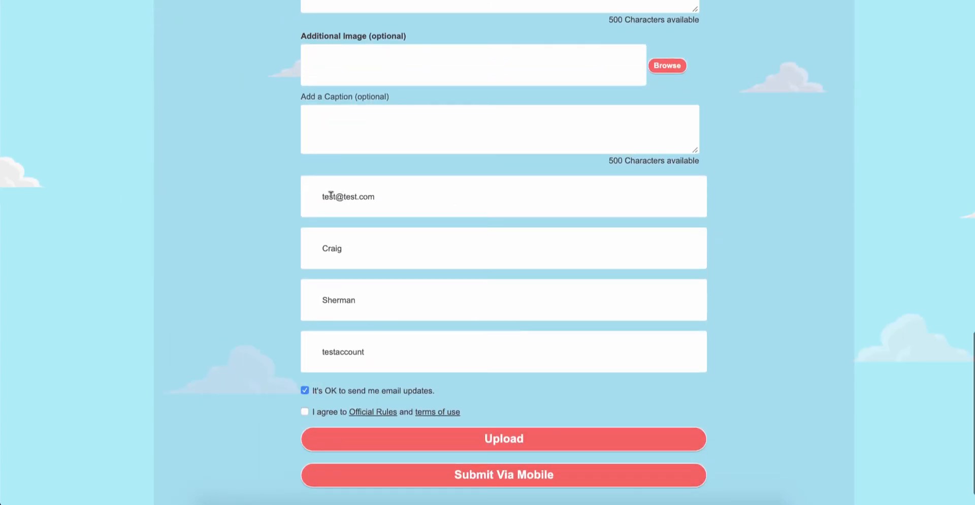